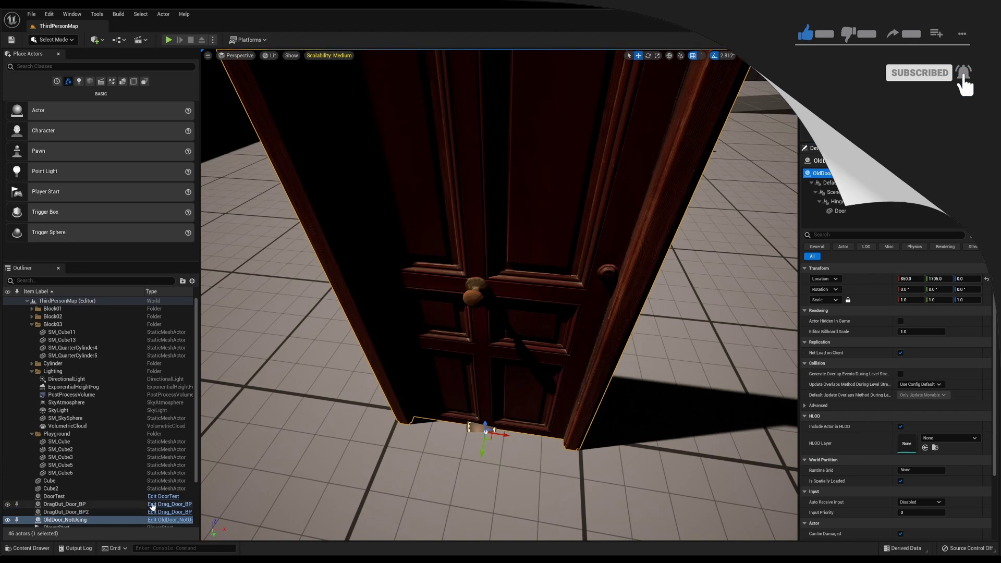
# Open the InteractionInterface blueprint from the Blueprints folder, review its LookAt and InteractWith functions, and close it
pyautogui.click(35, 546)
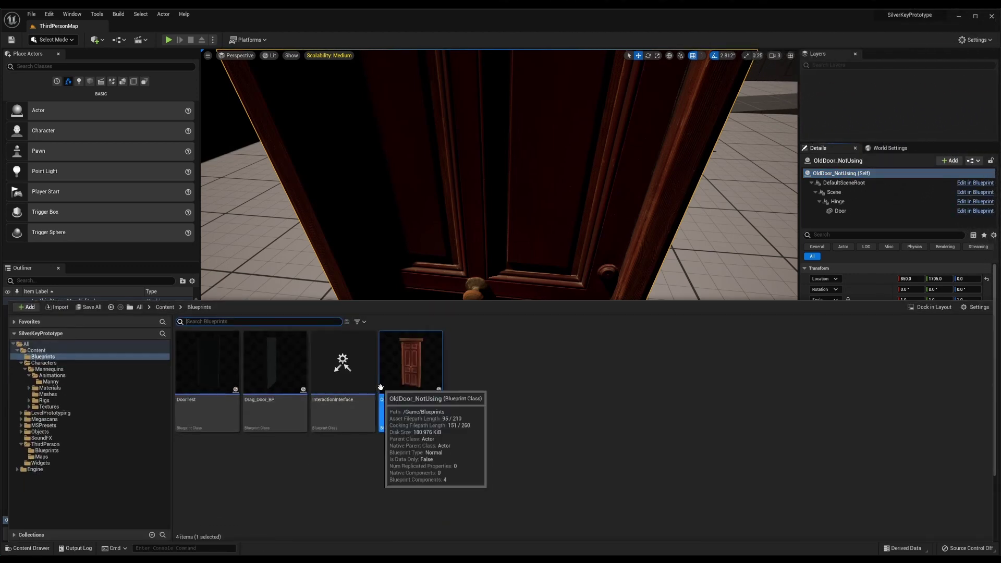
pyautogui.doubleClick(337, 376)
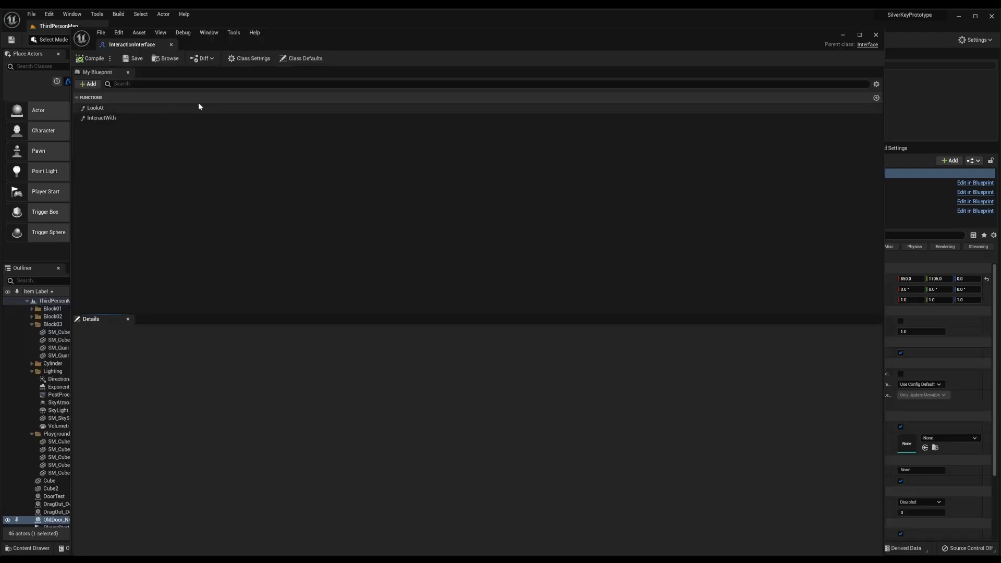
pyautogui.click(172, 46)
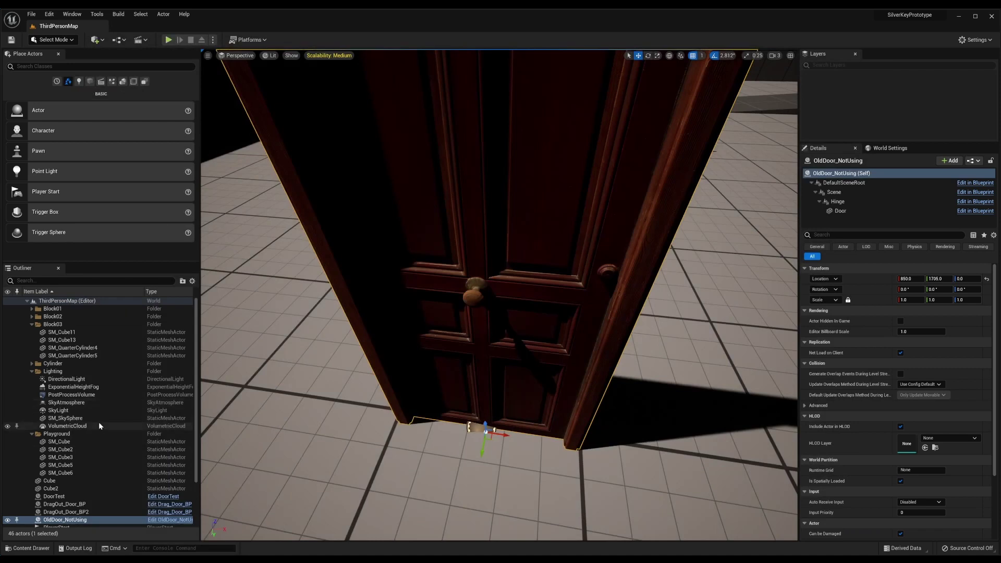
pyautogui.scroll(-1, 99, 421)
pyautogui.scroll(1, 92, 411)
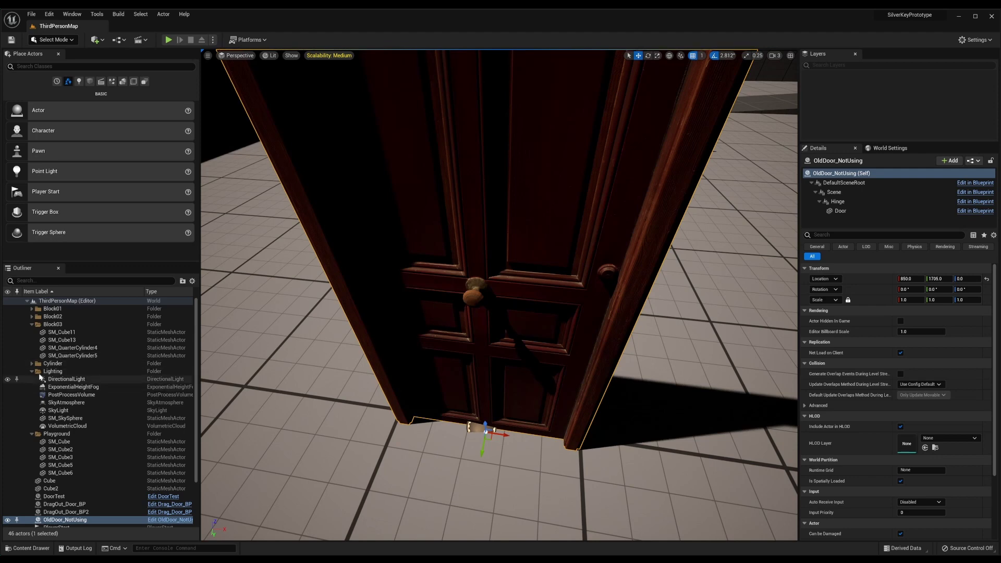
# Open the BP_ThirdPersonCharacter blueprint from the ThirdPerson Blueprints folder
pyautogui.click(29, 548)
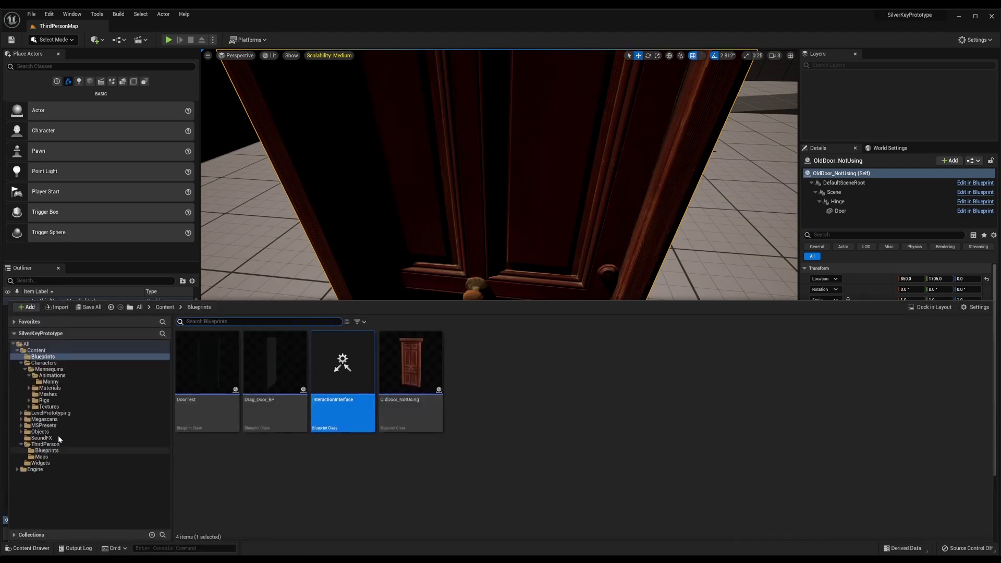
pyautogui.click(46, 451)
pyautogui.click(211, 365)
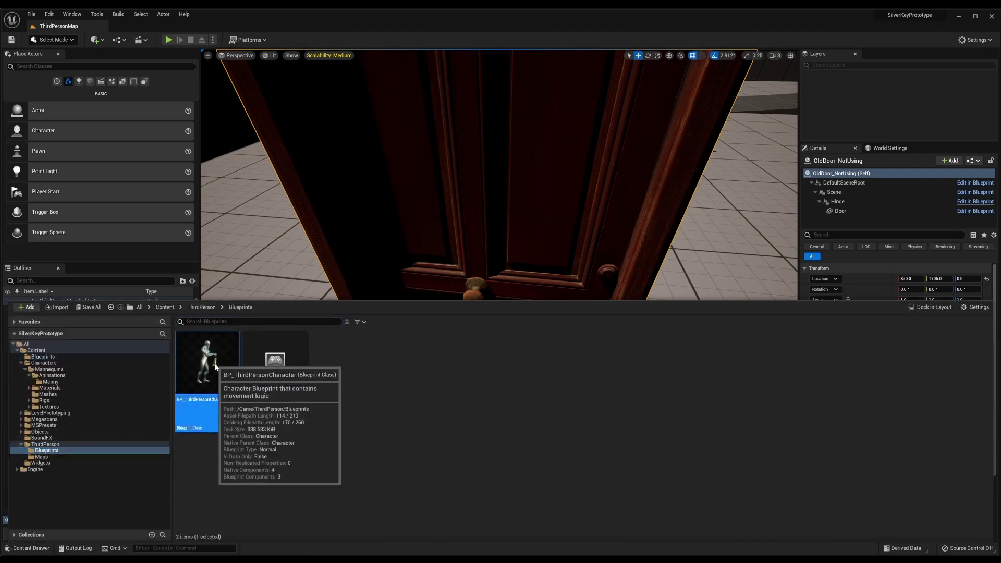
pyautogui.doubleClick(219, 368)
# Examine the character's event graph, including the mouse camera input, interaction, and Stamina, Camera Clamp node groups
pyautogui.moveTo(612, 318); pyautogui.dragTo(418, 461, button='right')
pyautogui.moveTo(612, 335); pyautogui.dragTo(347, 365, button='right')
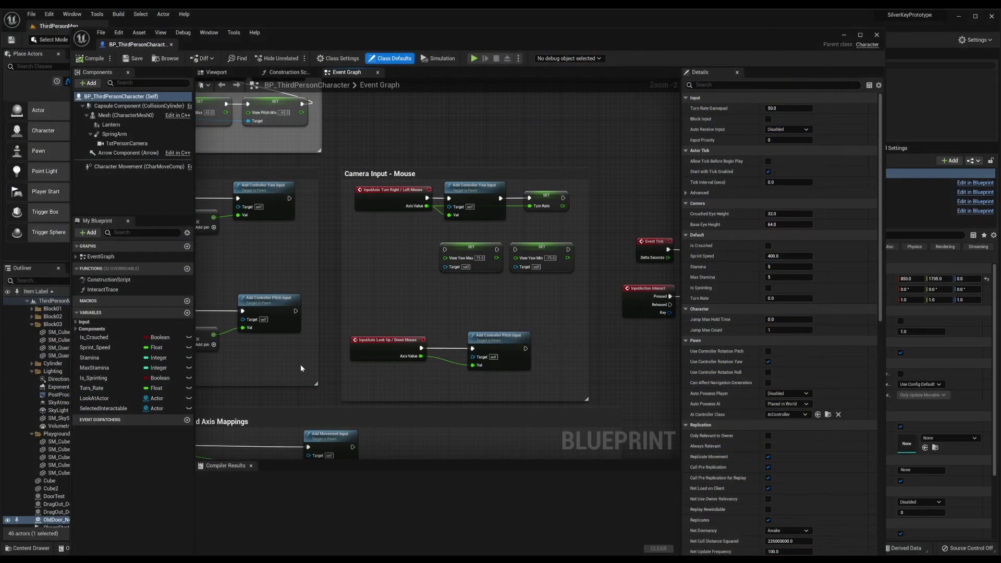
pyautogui.moveTo(299, 365); pyautogui.dragTo(285, 399, button='right')
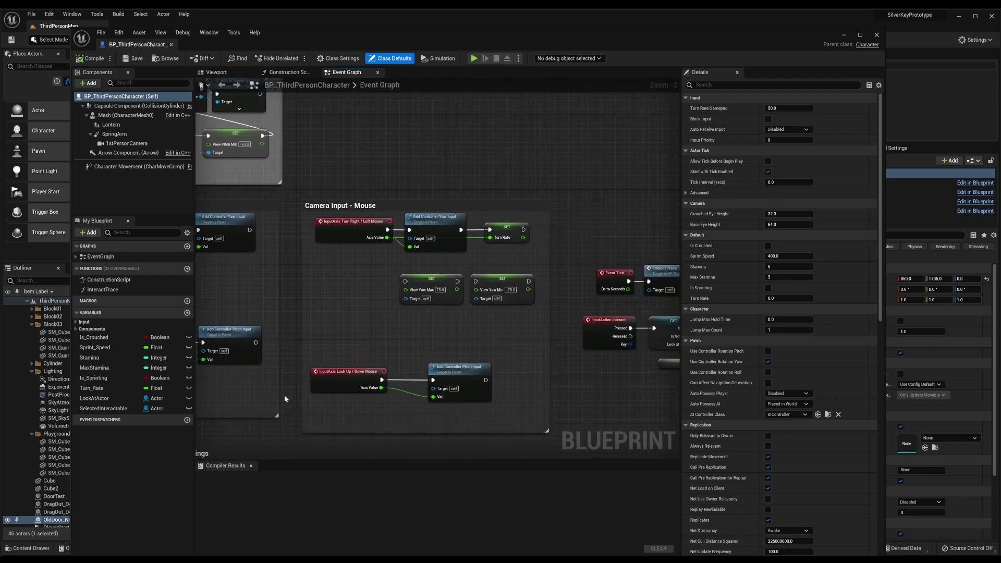
pyautogui.moveTo(563, 374); pyautogui.dragTo(630, 484, button='right')
pyautogui.moveTo(239, 275); pyautogui.dragTo(620, 334, button='right')
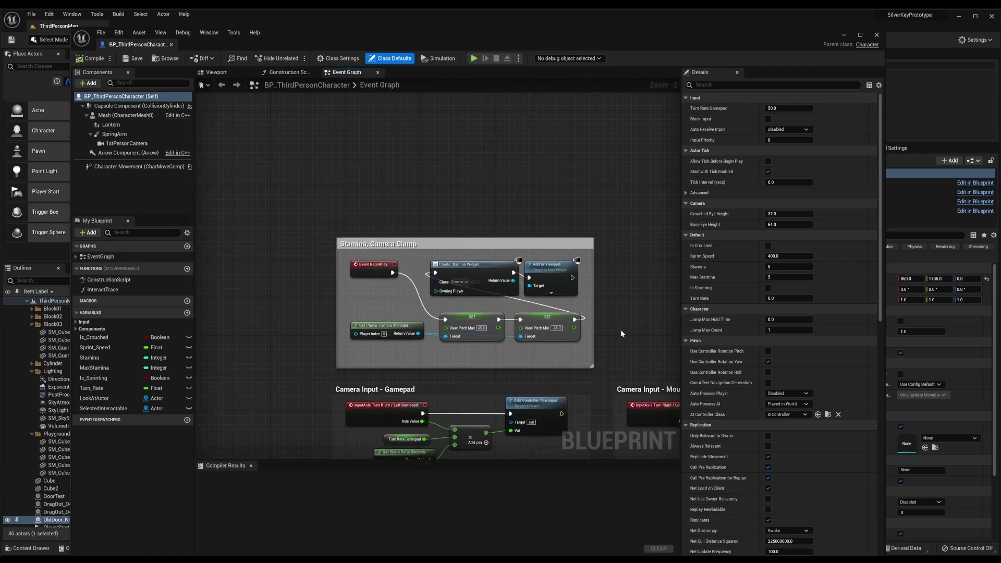
pyautogui.scroll(2, 618, 329)
pyautogui.moveTo(468, 358); pyautogui.dragTo(500, 366, button='right')
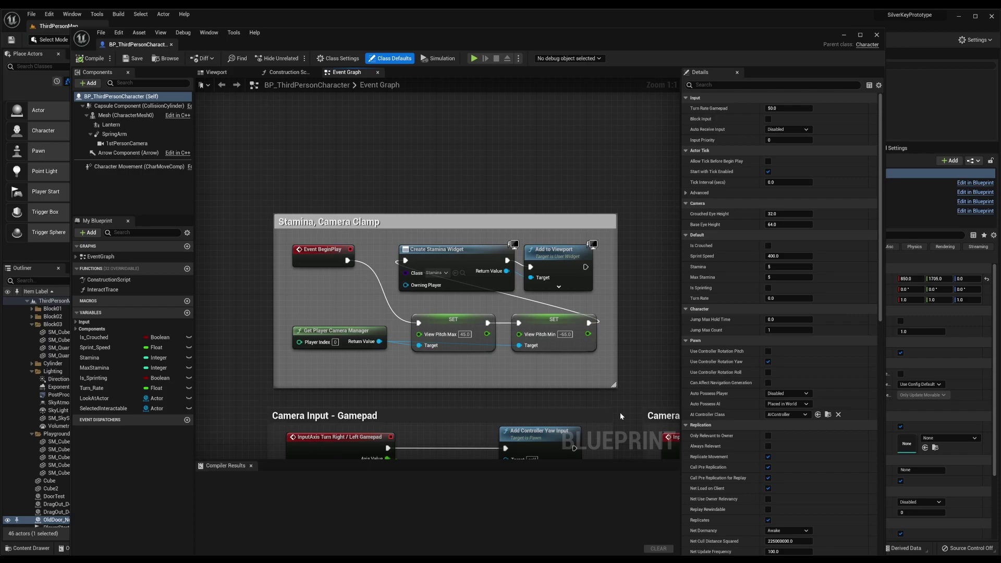
pyautogui.moveTo(620, 412); pyautogui.dragTo(483, 131, button='right')
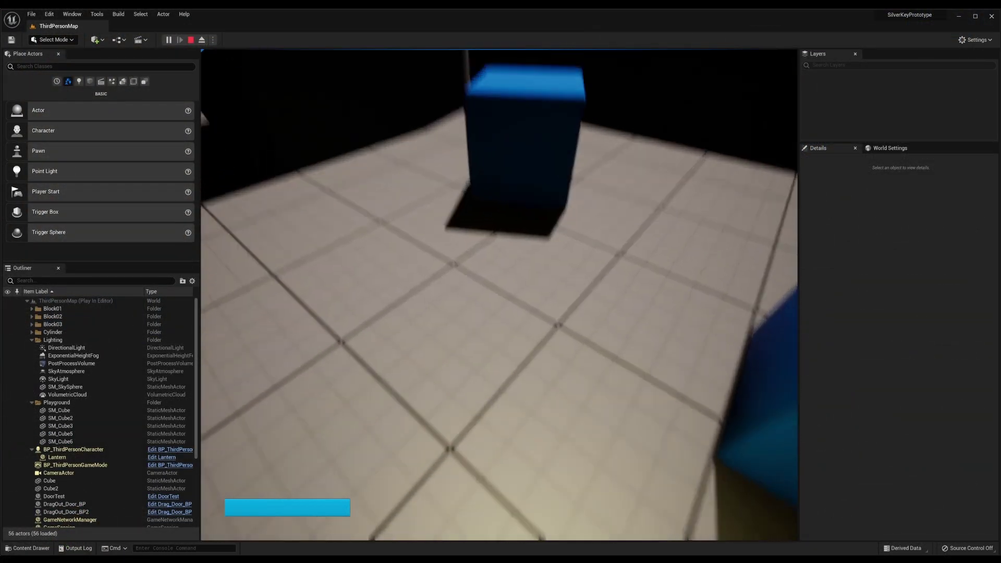
# Walk the character through the running level, past the walls and through the doorway passage
pyautogui.press('w')
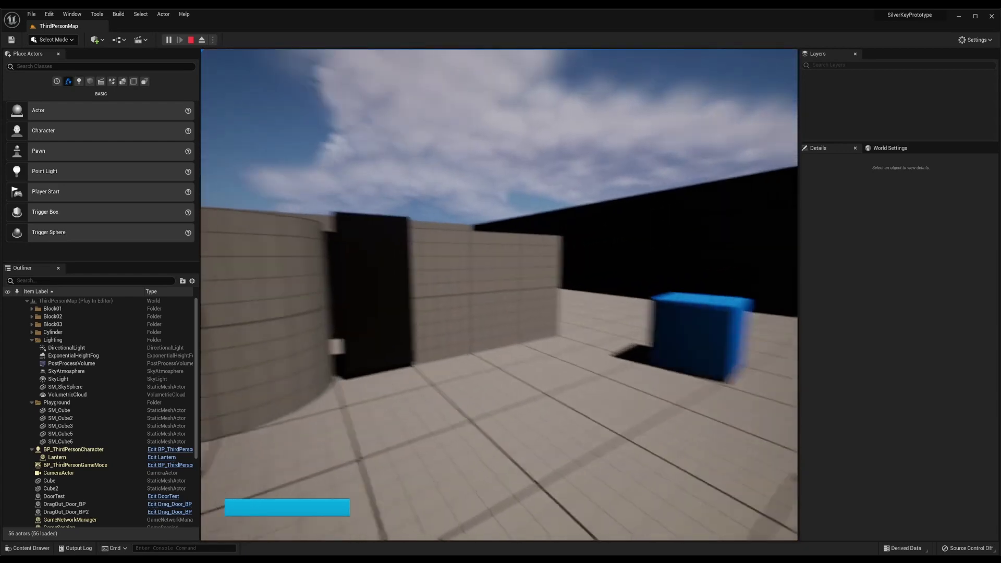
pyautogui.press('w')
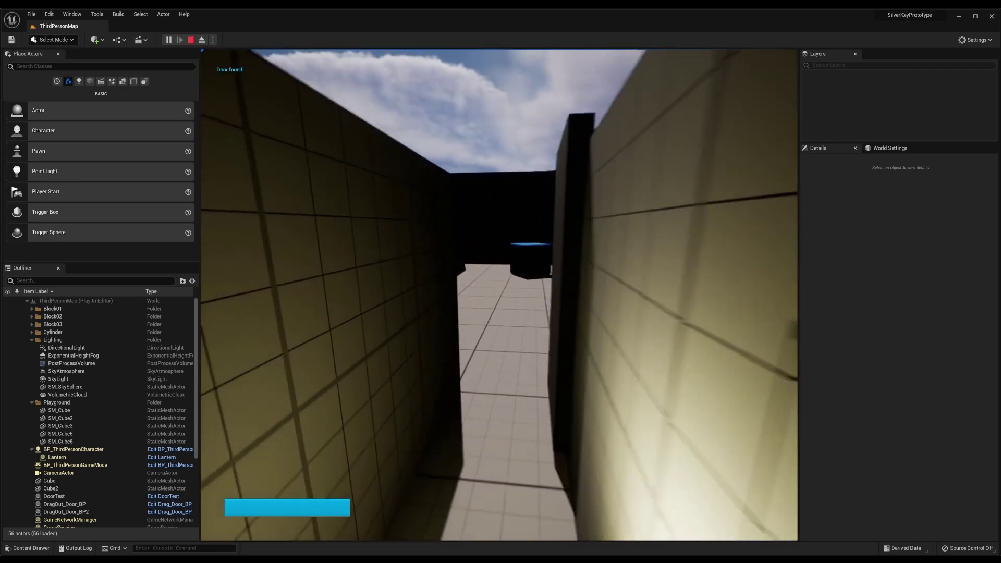
pyautogui.press('w')
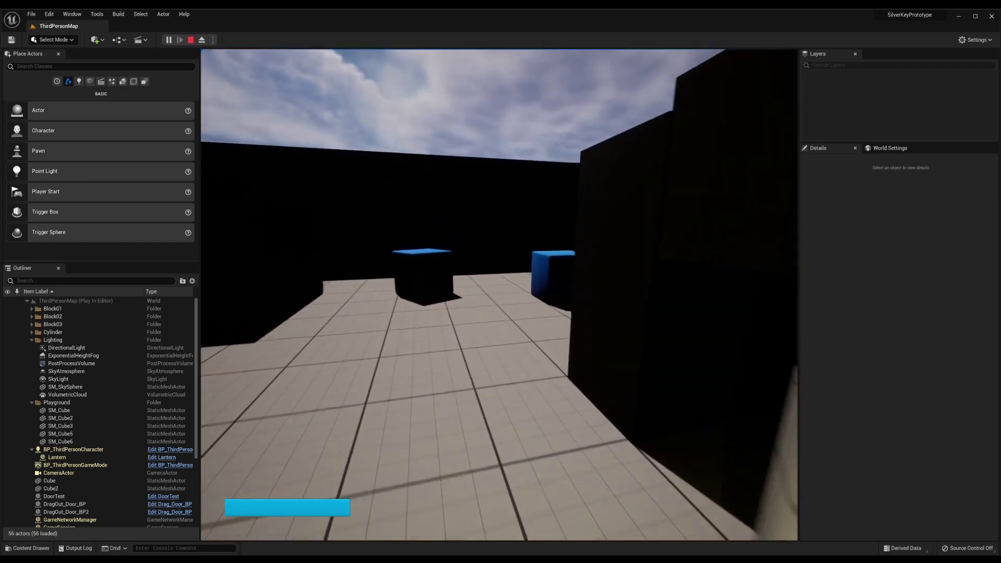
pyautogui.press('w')
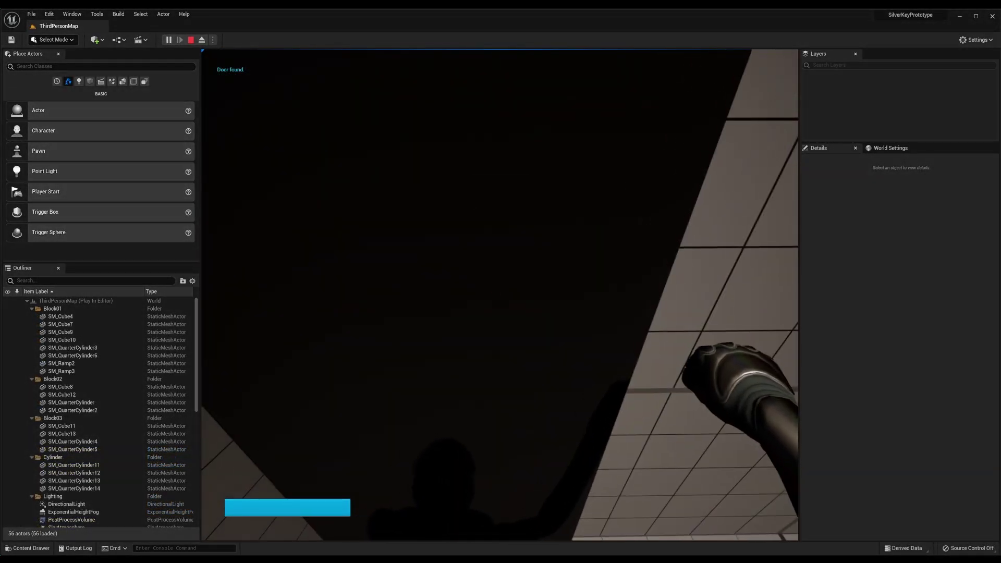
# Test the doors in the running level by approaching them, backing off and interacting with them
pyautogui.press('s')
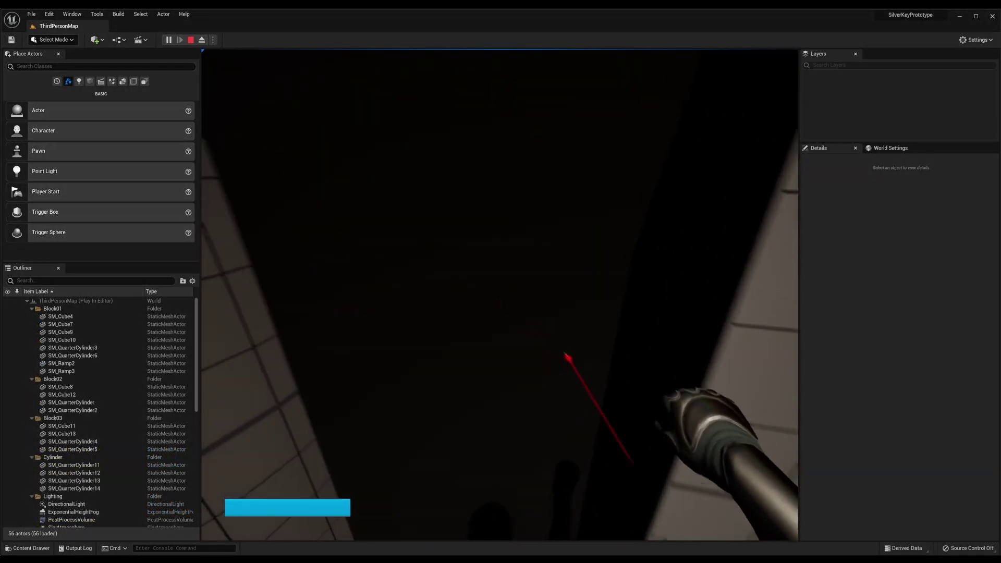
pyautogui.press('w')
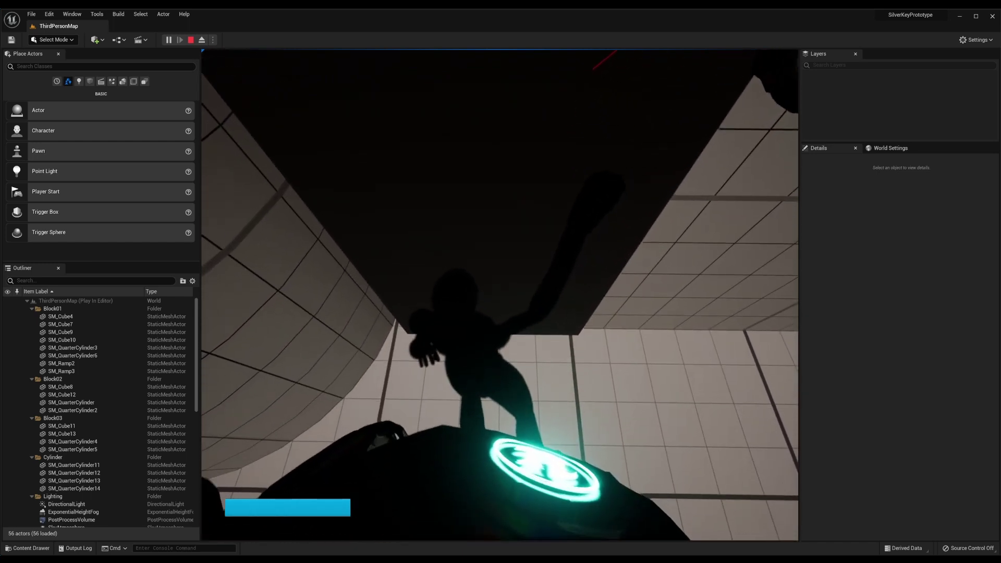
pyautogui.press('w')
pyautogui.press('w')
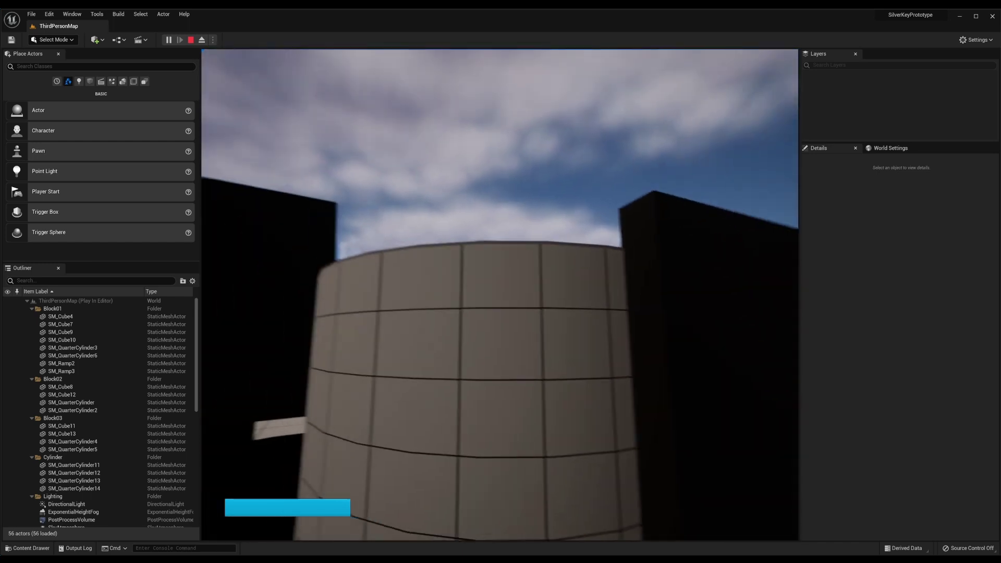
pyautogui.press('e')
pyautogui.press('e')
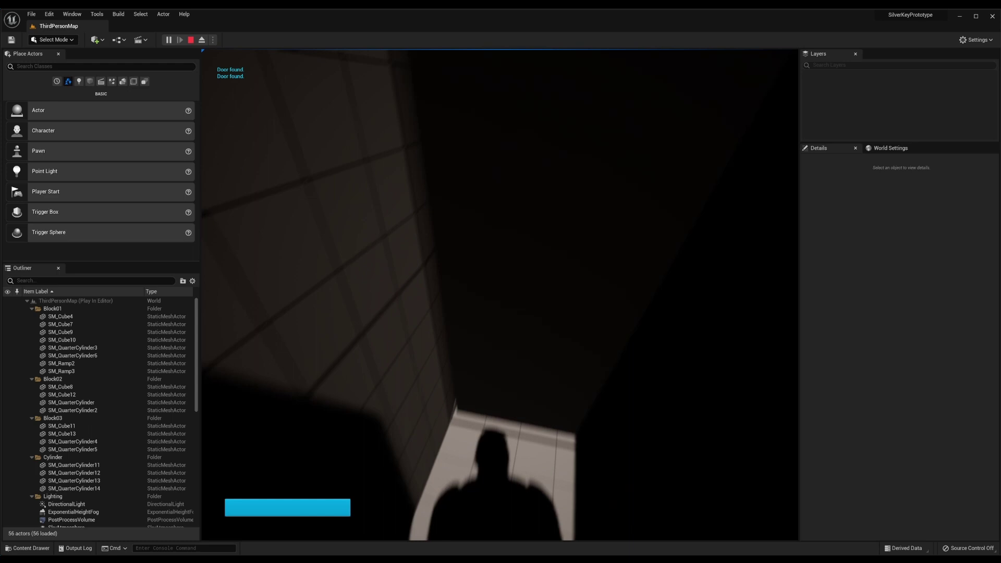
pyautogui.press('w')
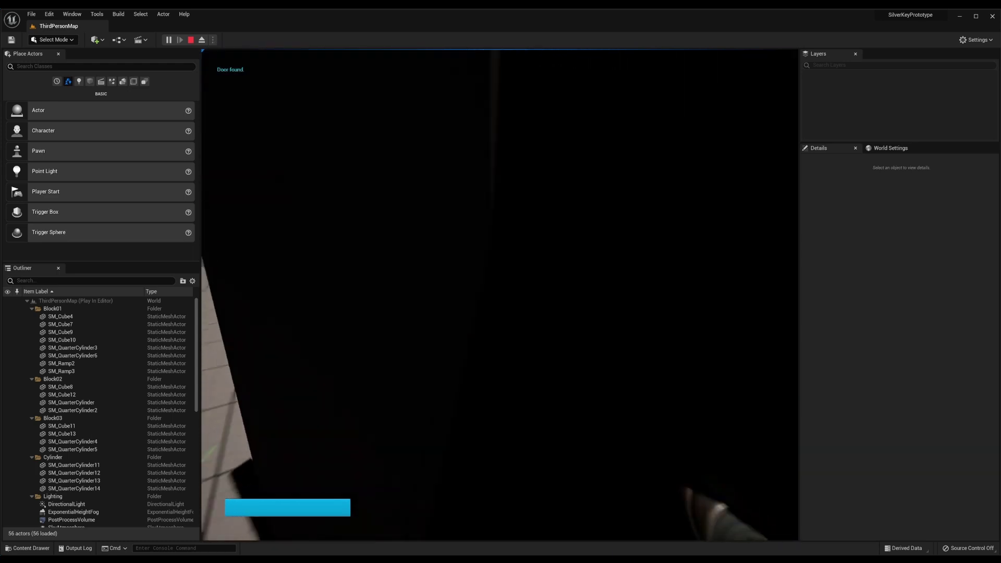
pyautogui.press('w')
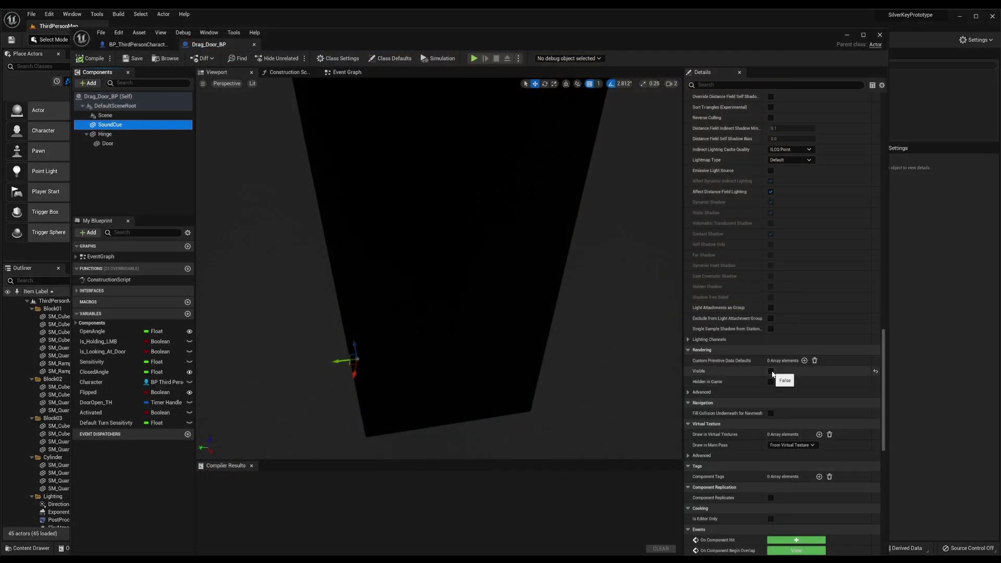
# Make the SoundCue component of Drag_Door_BP visible, then select the Door component and review its mesh and material settings
pyautogui.click(771, 372)
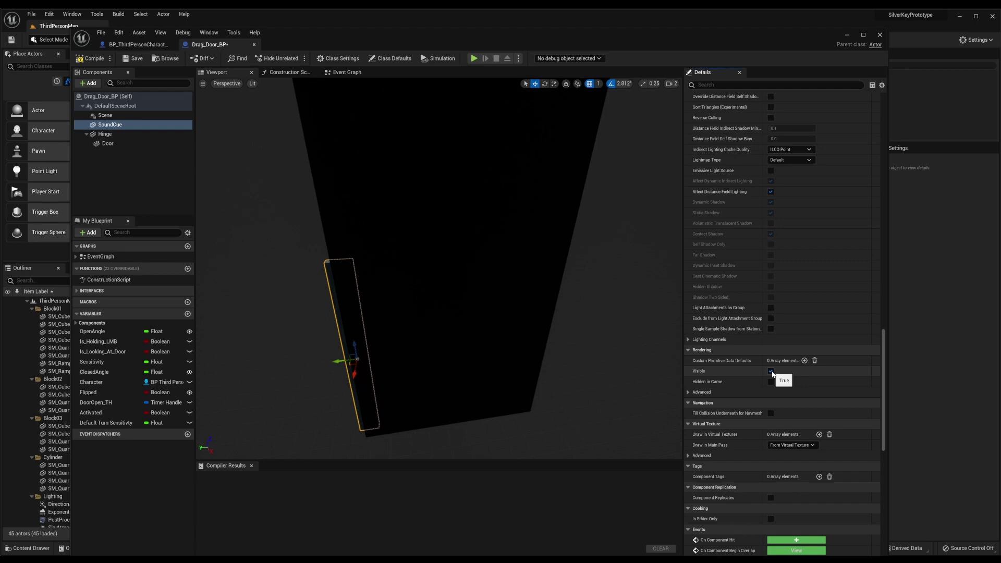
pyautogui.click(459, 277)
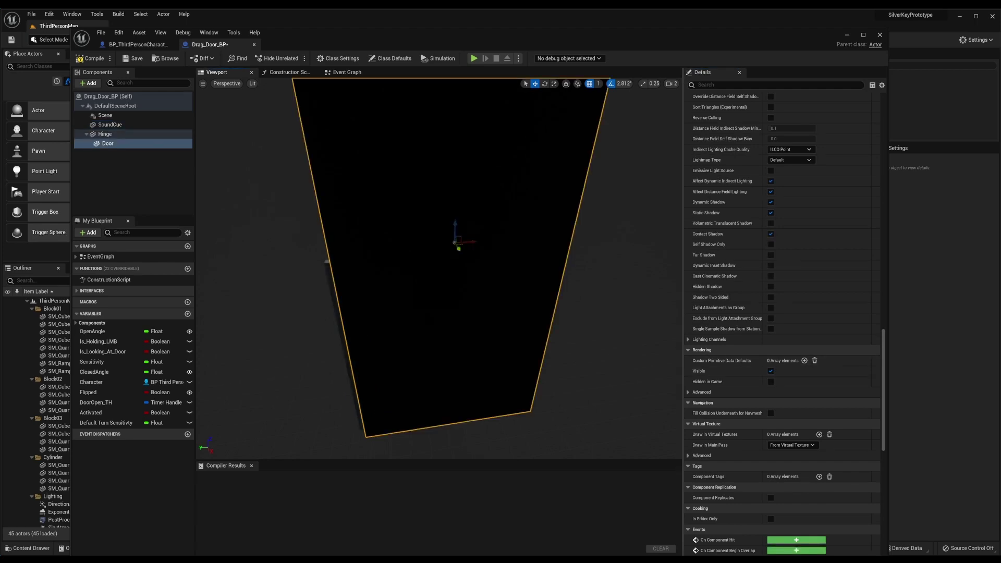
pyautogui.scroll(15, 865, 309)
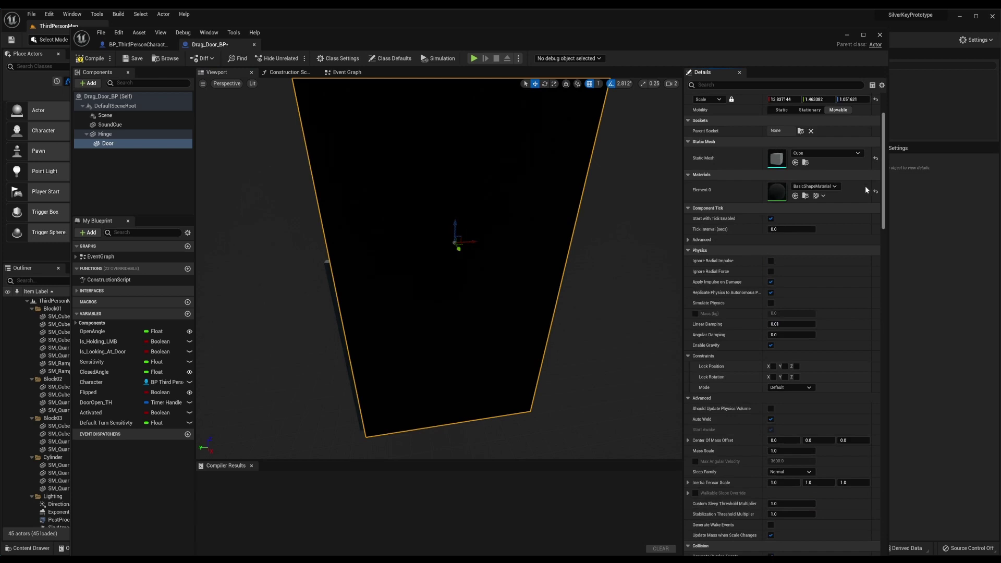
pyautogui.scroll(3, 865, 182)
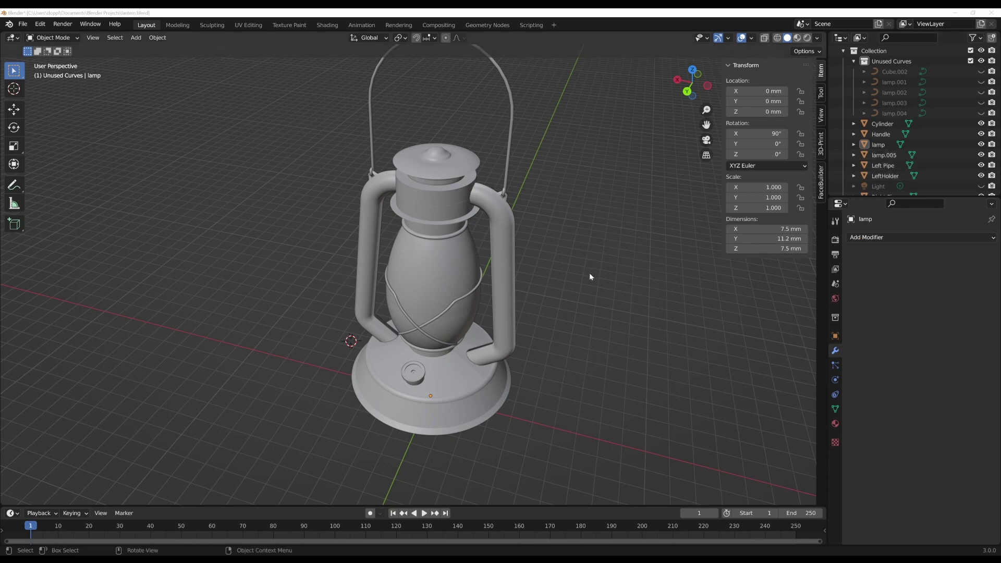
# Inspect the lantern model in Blender up close, temporarily hiding and restoring the lamp and lamp.005 objects
pyautogui.scroll(5, 576, 345)
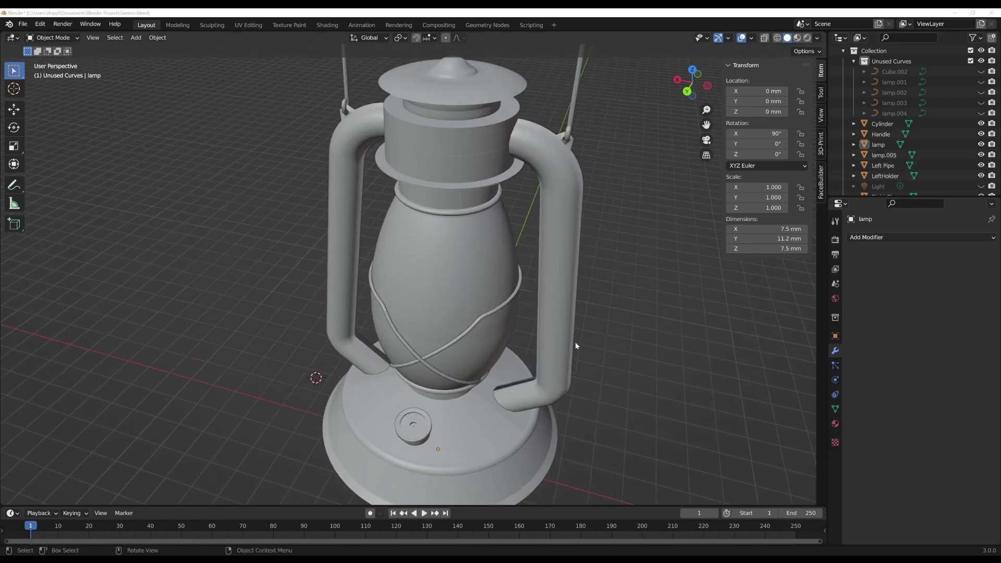
pyautogui.scroll(2, 576, 345)
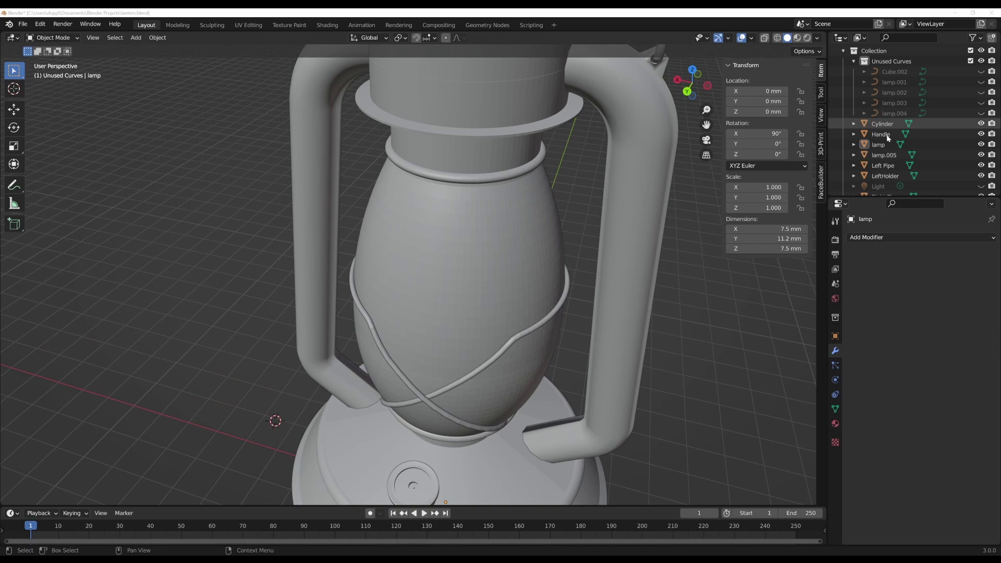
pyautogui.click(982, 145)
pyautogui.click(981, 144)
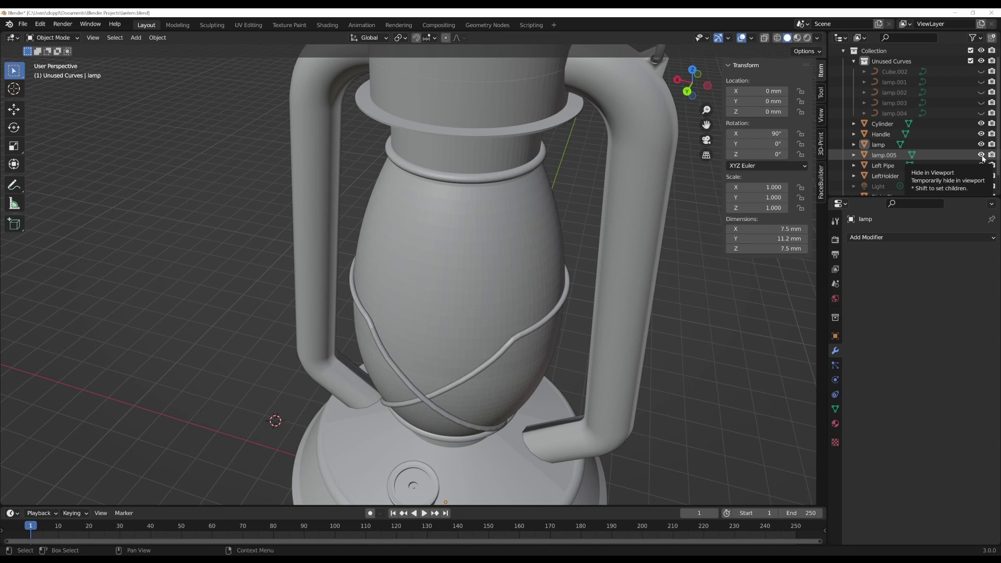
pyautogui.click(982, 155)
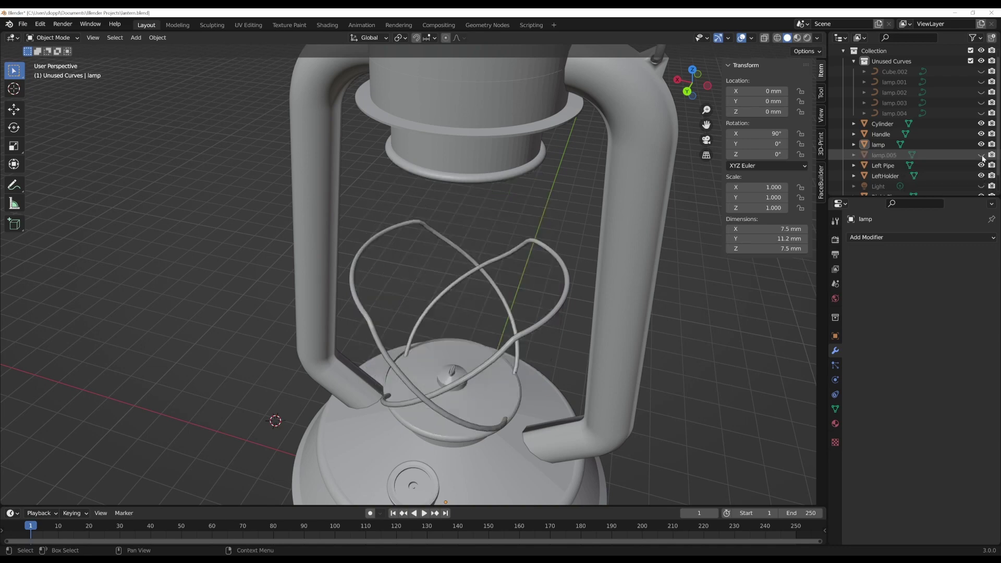
pyautogui.click(982, 155)
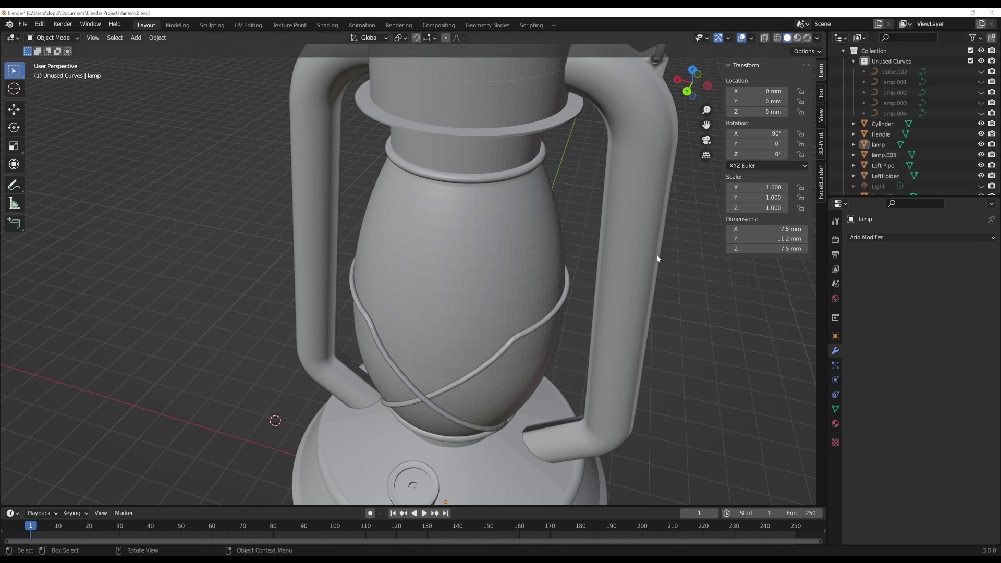
pyautogui.moveTo(658, 259); pyautogui.dragTo(748, 258, button='middle')
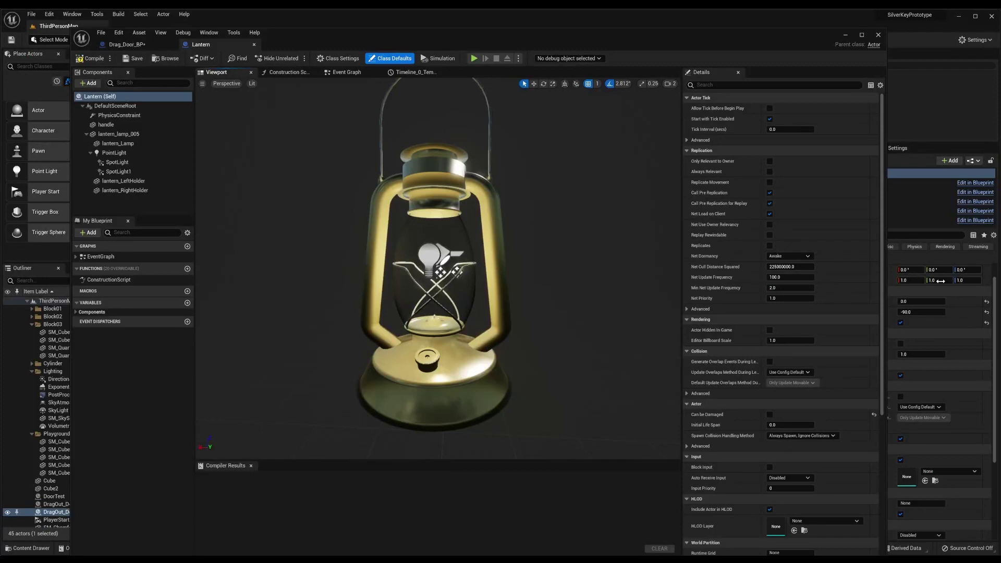
# Examine the lantern in the Lantern blueprint's viewport from several angles, from its handle down to its base
pyautogui.moveTo(604, 337); pyautogui.dragTo(741, 356, button='right')
pyautogui.moveTo(438, 344); pyautogui.dragTo(355, 345)
pyautogui.moveTo(354, 346); pyautogui.dragTo(358, 251, button='right')
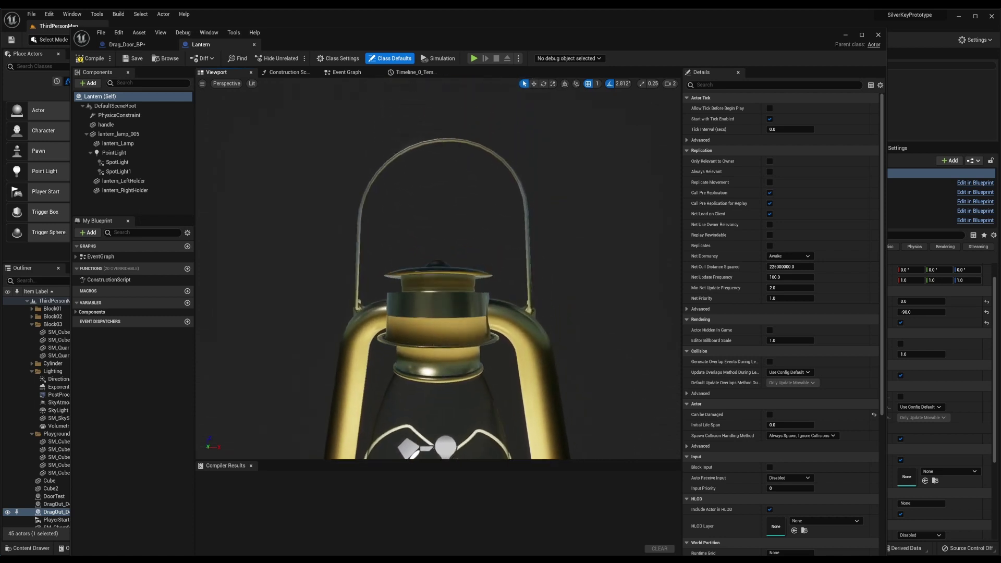
pyautogui.moveTo(355, 308); pyautogui.dragTo(312, 320)
pyautogui.moveTo(355, 313); pyautogui.dragTo(448, 347, button='right')
pyautogui.moveTo(522, 318); pyautogui.dragTo(573, 297, button='right')
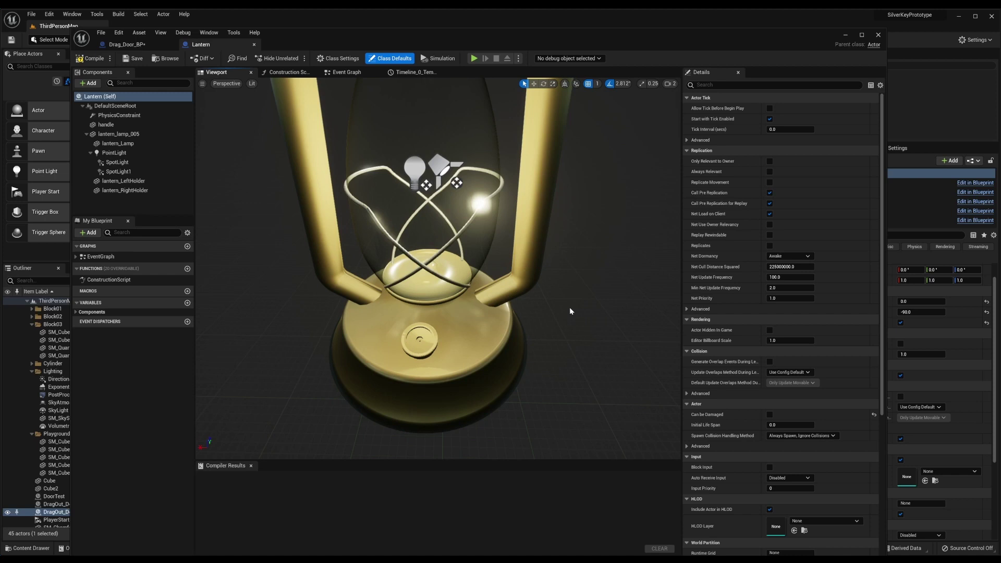
pyautogui.scroll(-5, 415, 274)
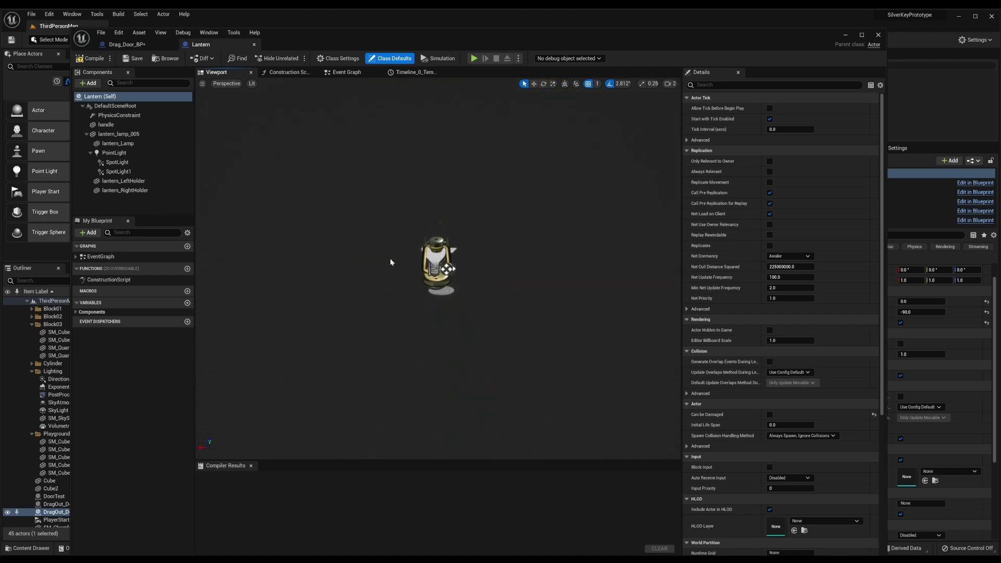
pyautogui.scroll(10, 391, 262)
pyautogui.press('s')
pyautogui.moveTo(417, 271); pyautogui.dragTo(420, 234, button='right')
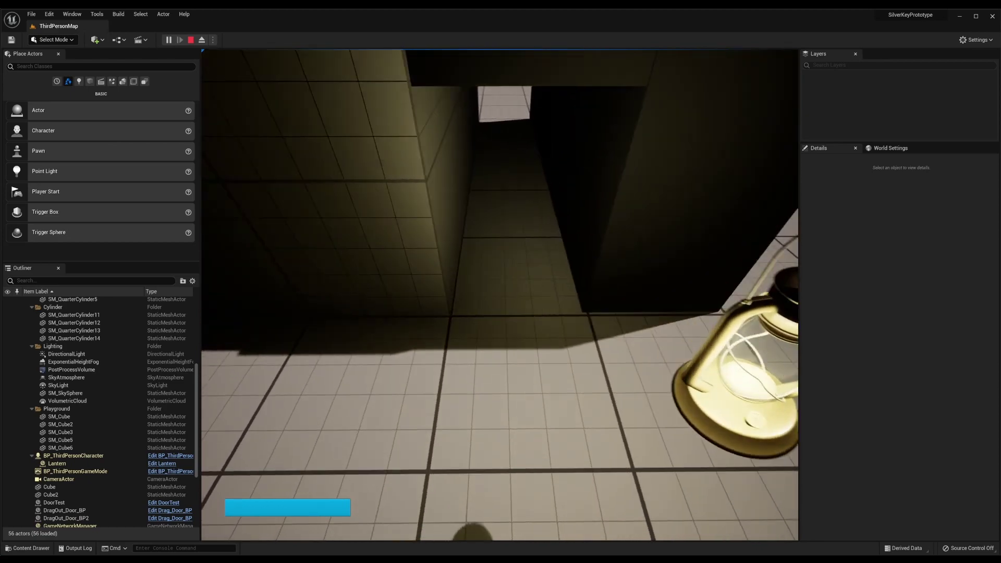
# Stop the running play session and start a new one in ThirdPersonMap
pyautogui.press('Escape')
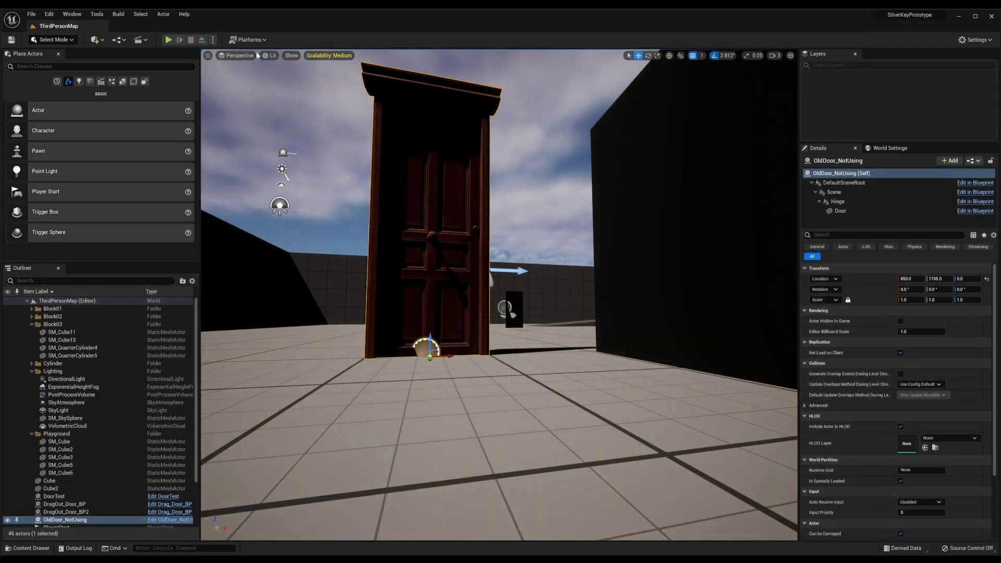
pyautogui.click(169, 40)
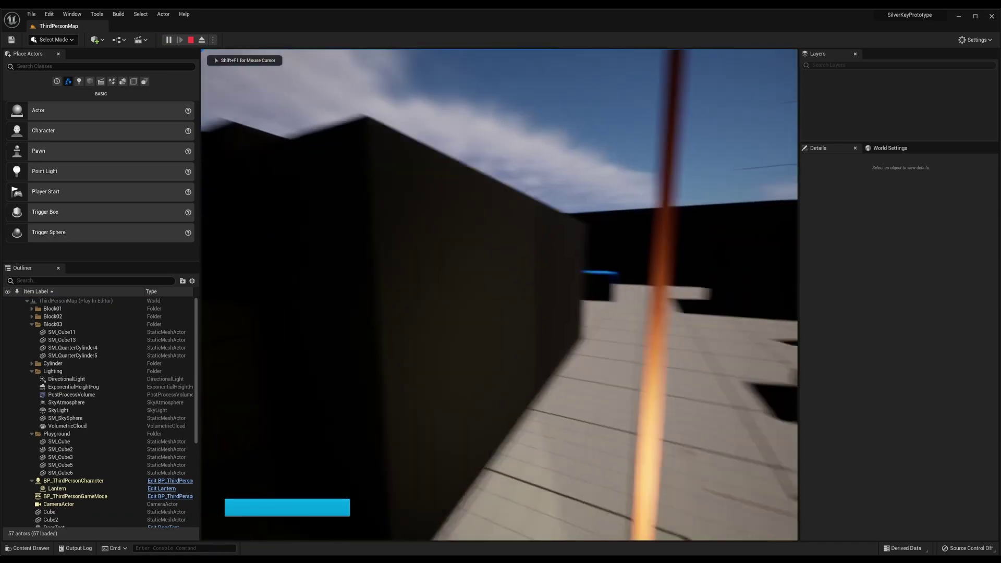